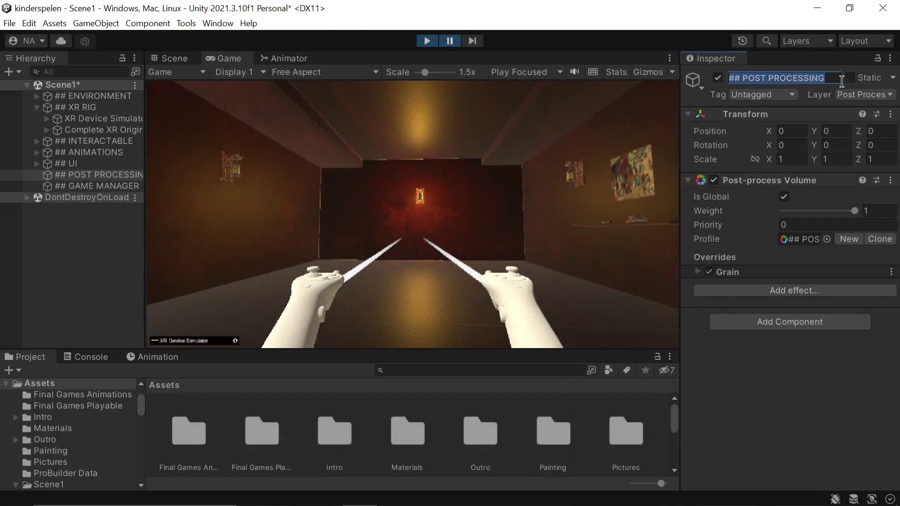
click(849, 79)
click(851, 77)
drag(833, 78, 718, 75)
click(824, 79)
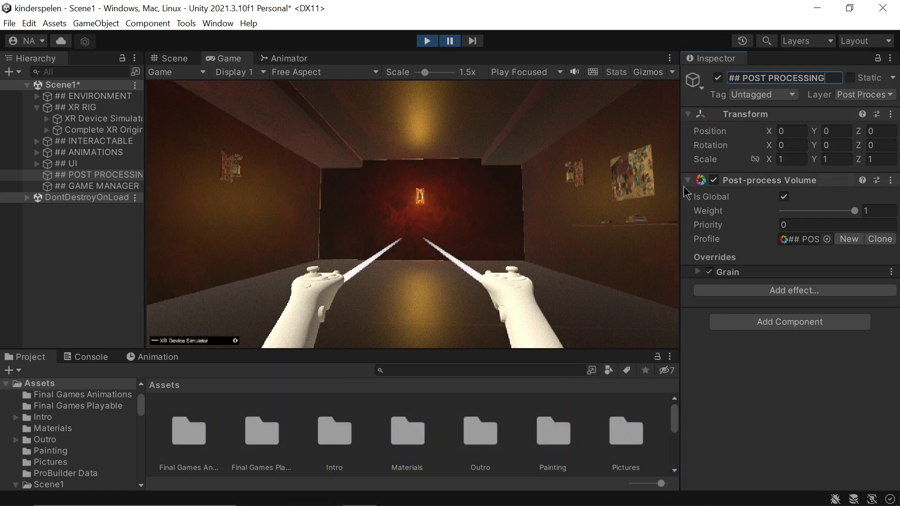
drag(835, 77, 729, 81)
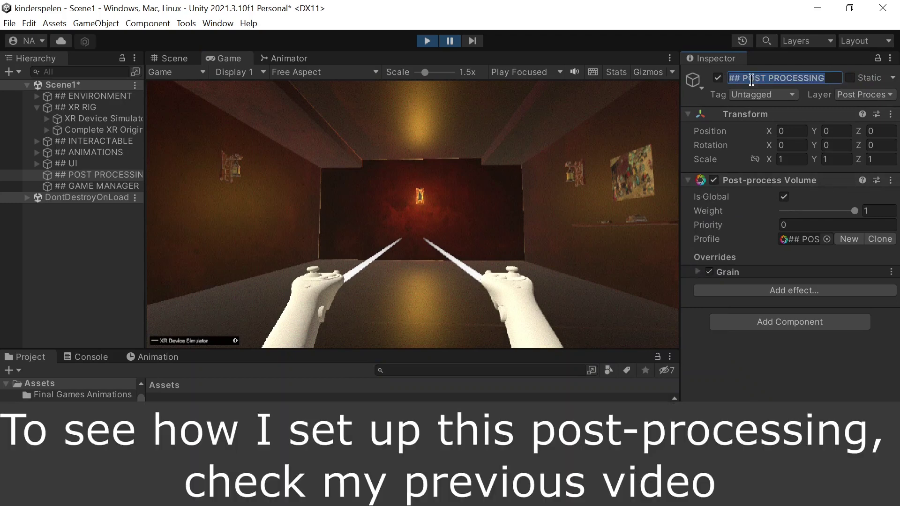
click(835, 80)
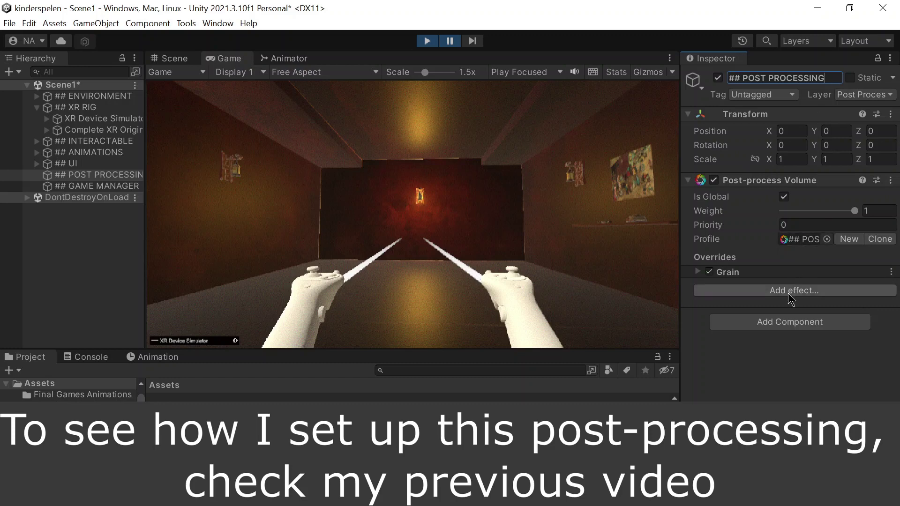
click(777, 367)
click(693, 180)
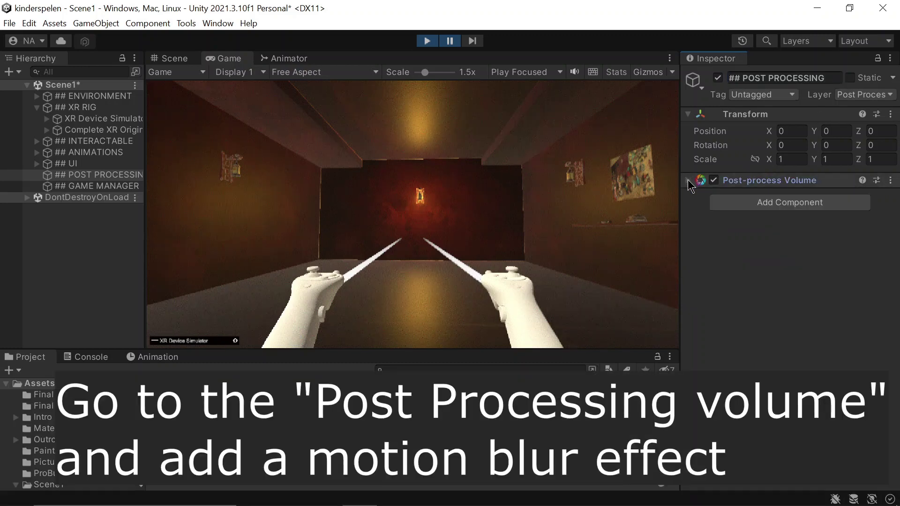
click(687, 179)
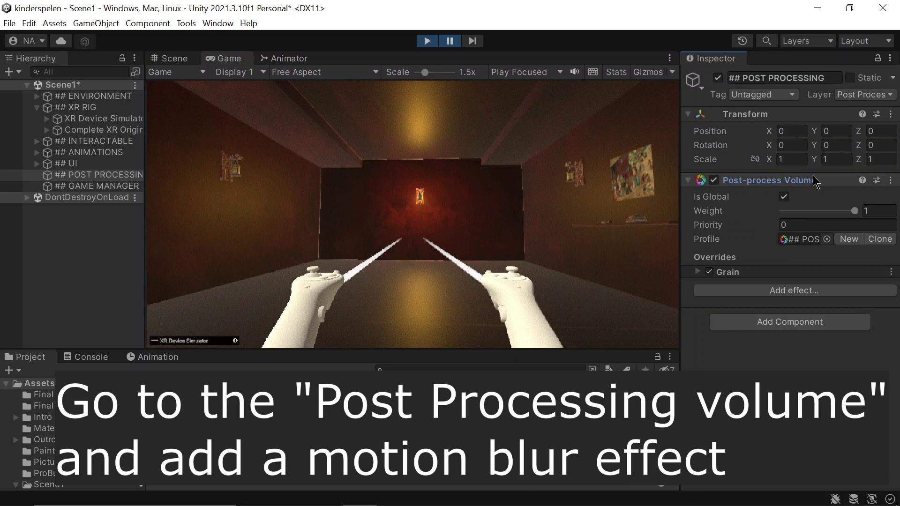
- Add a Motion Blur effect to the Post-process Volume and expand its settings
click(780, 295)
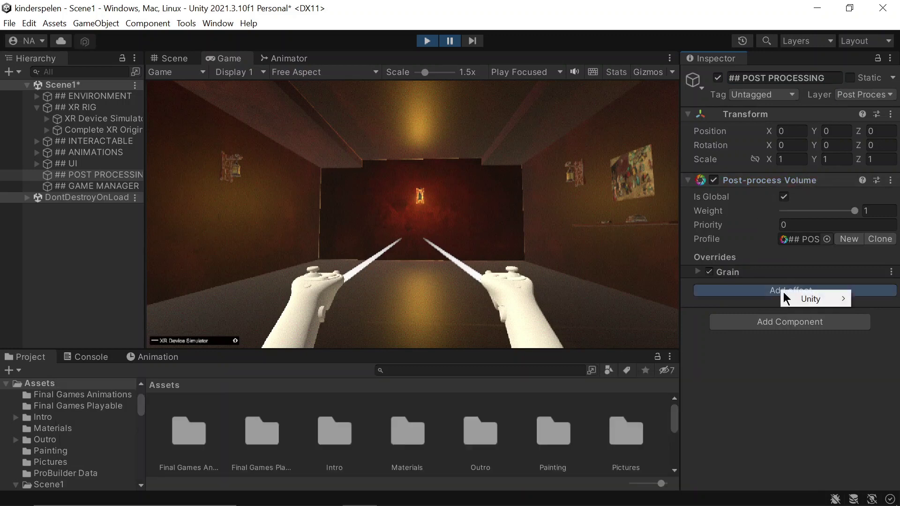
mouse_move(792, 298)
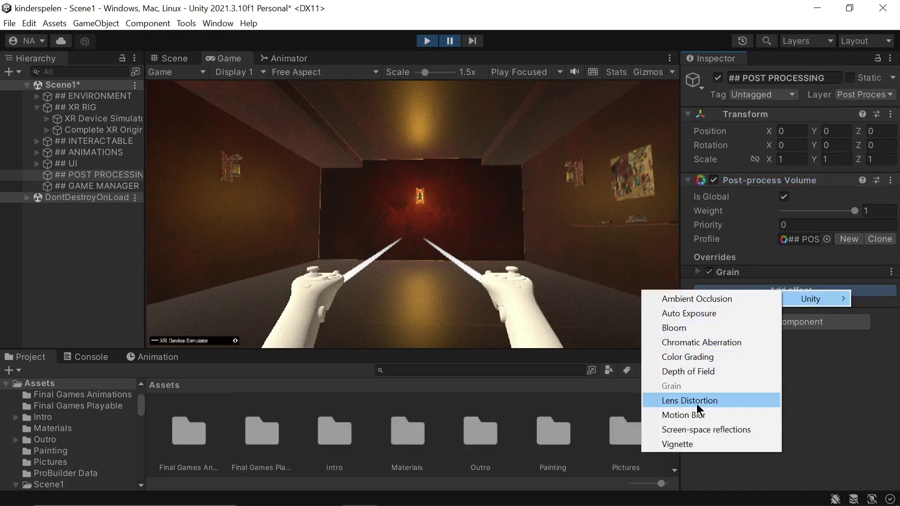
click(697, 415)
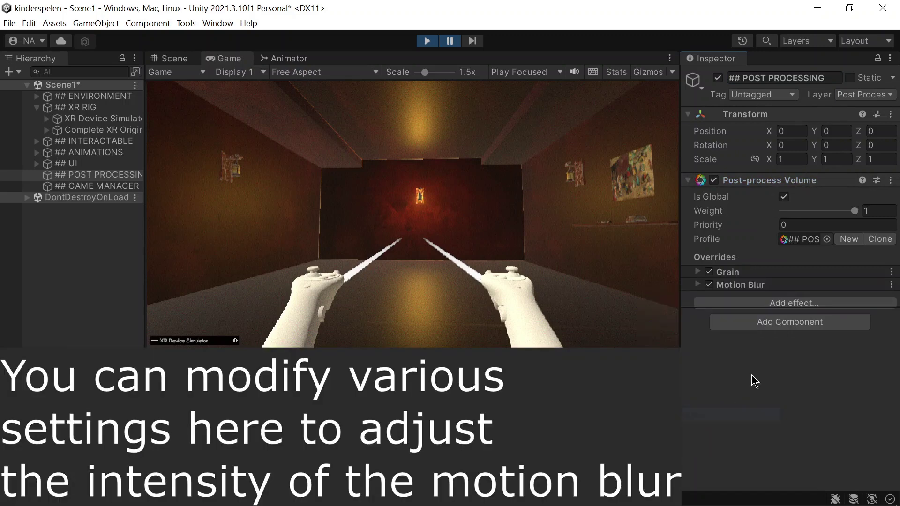
click(698, 285)
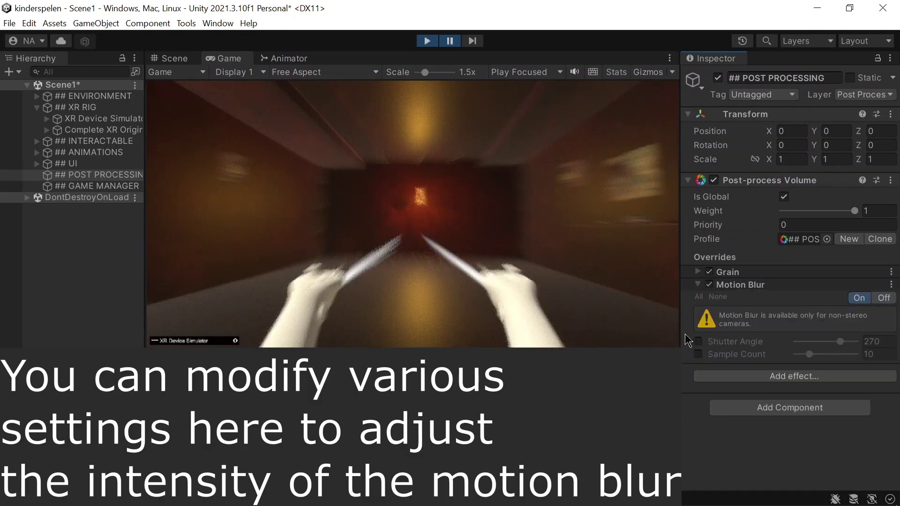
- Override Motion Blur with a Shutter Angle of 150 and a Sample Count of 7, and preview it in the running game
click(698, 341)
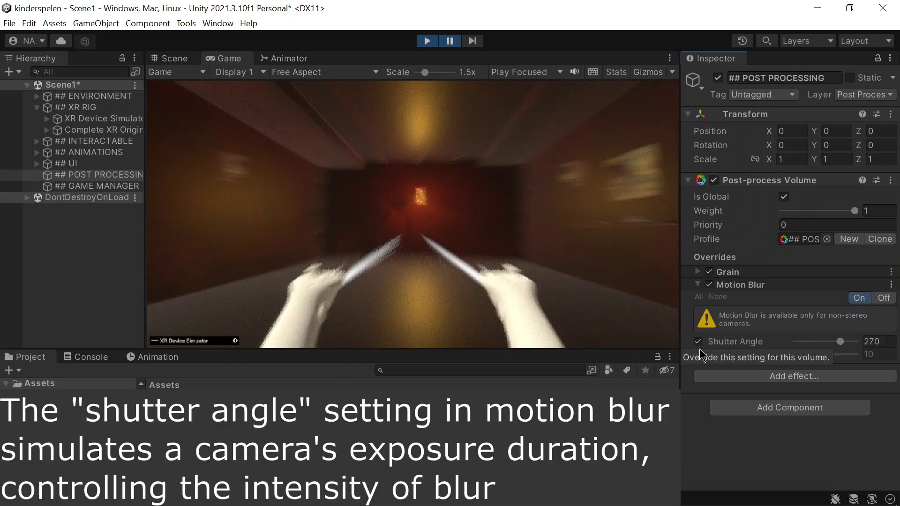
drag(840, 342, 803, 356)
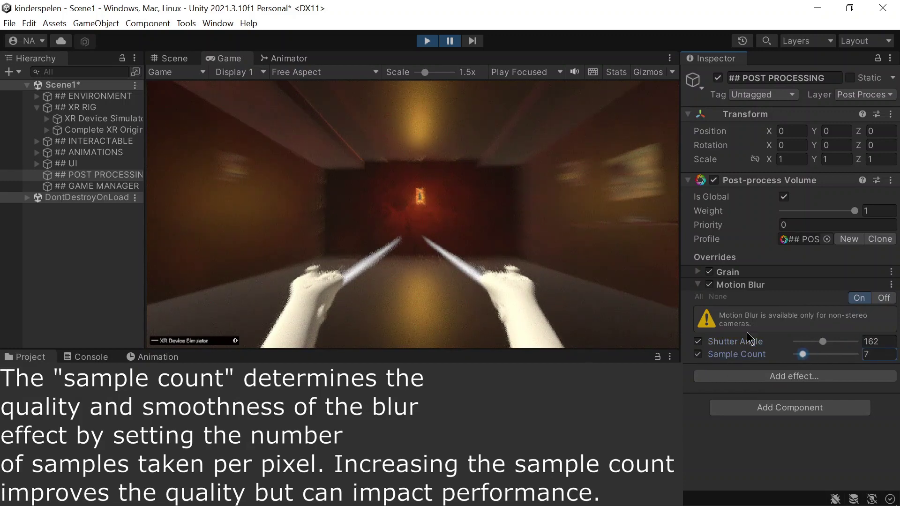
click(863, 342)
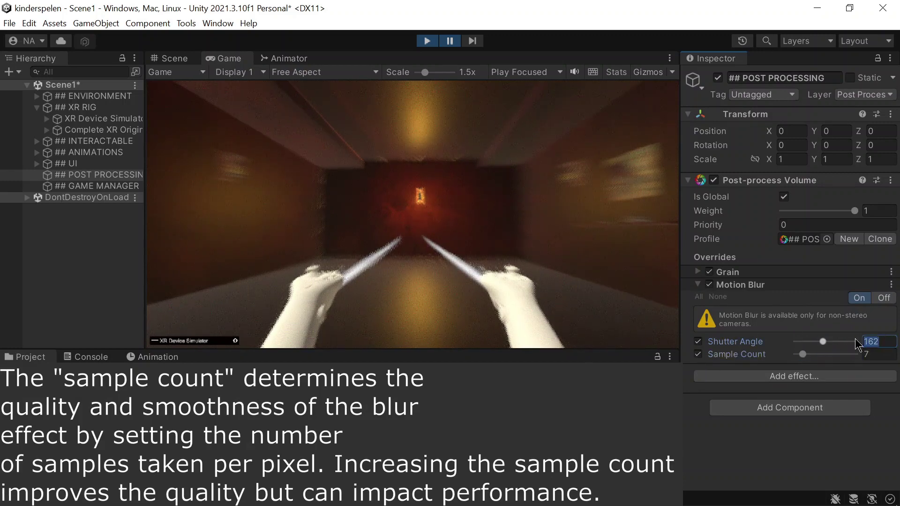
text(150)
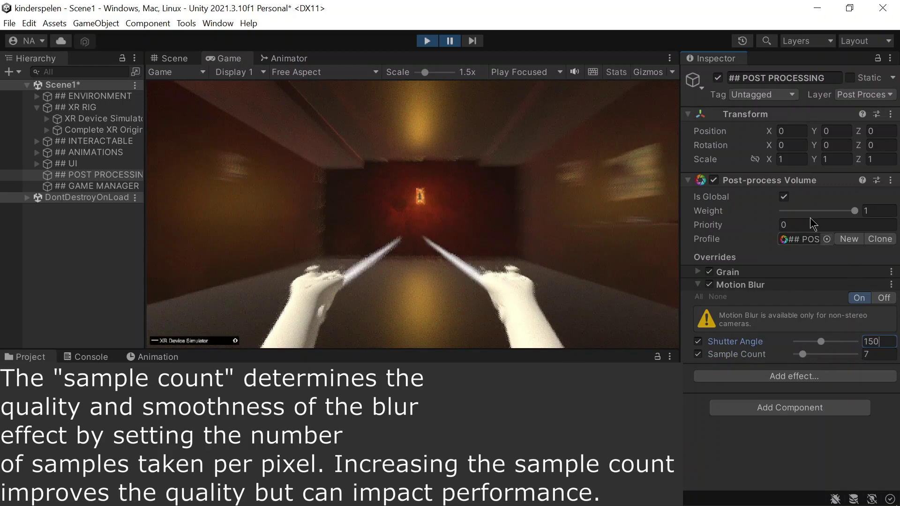
key(Return)
click(451, 43)
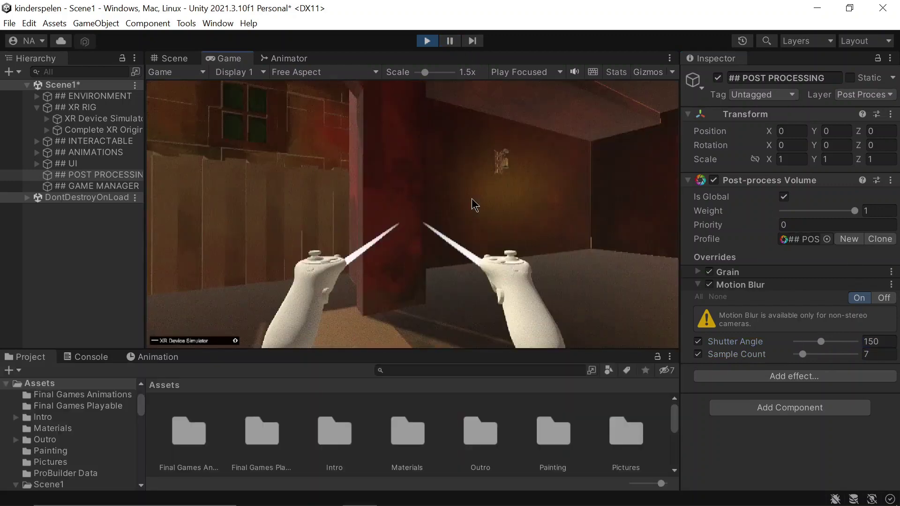
click(455, 43)
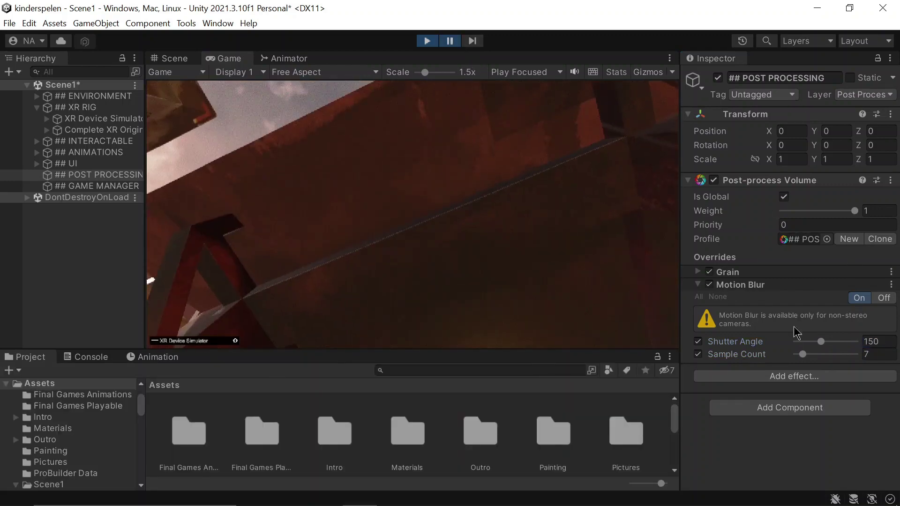
- Raise the Motion Blur Shutter Angle to 360 and preview the stronger blur in the running game before pausing it
drag(828, 347, 855, 344)
click(451, 42)
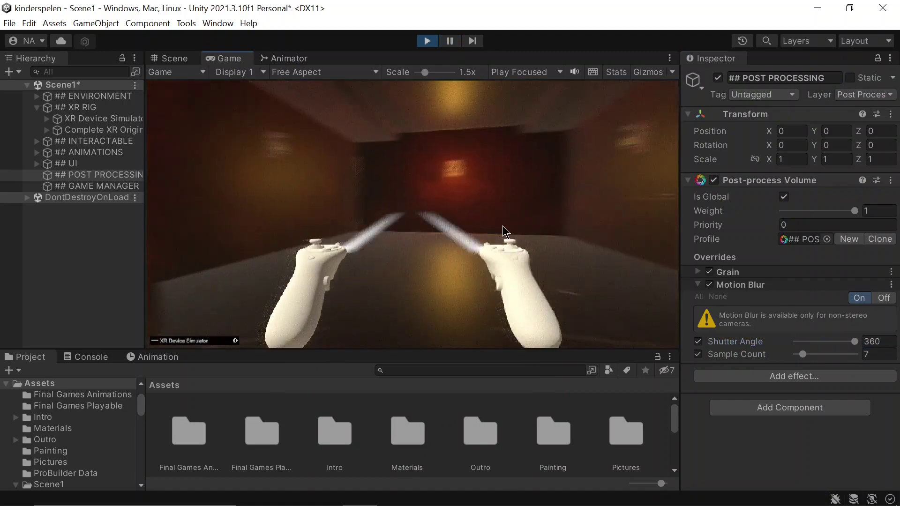
click(451, 42)
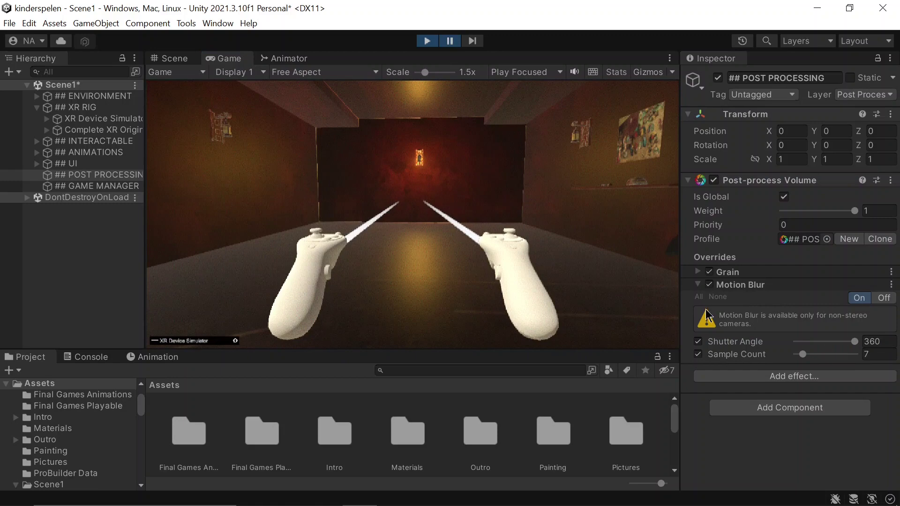
- Turn off the Shutter Angle and Sample Count overrides and add a Depth of Field effect with its settings expanded
click(698, 341)
click(697, 355)
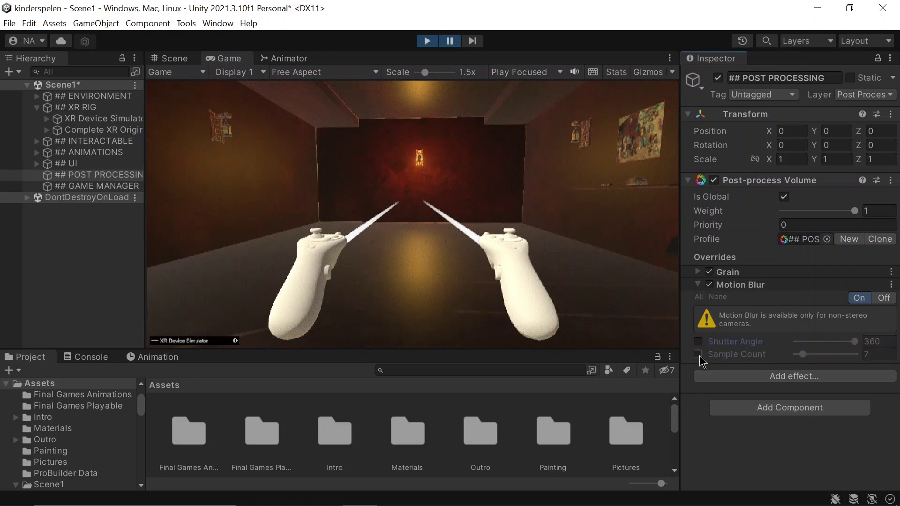
click(733, 377)
mouse_move(763, 379)
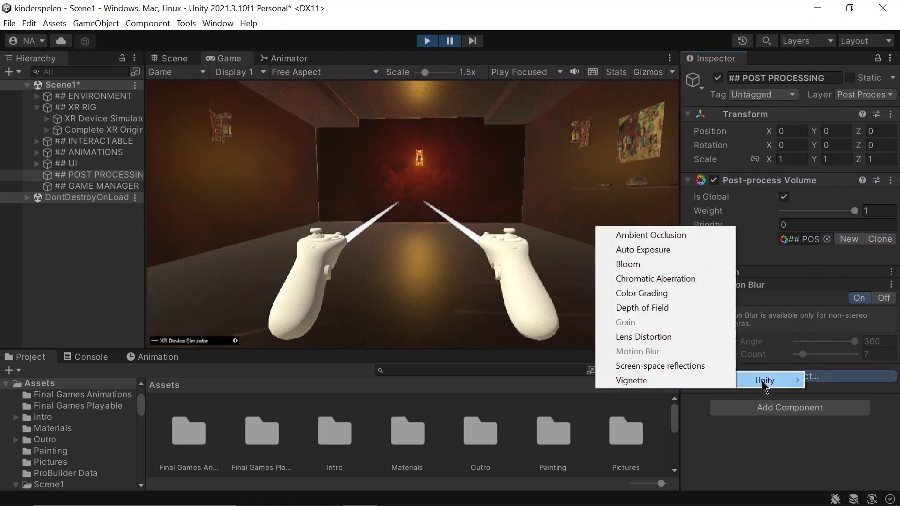
click(671, 308)
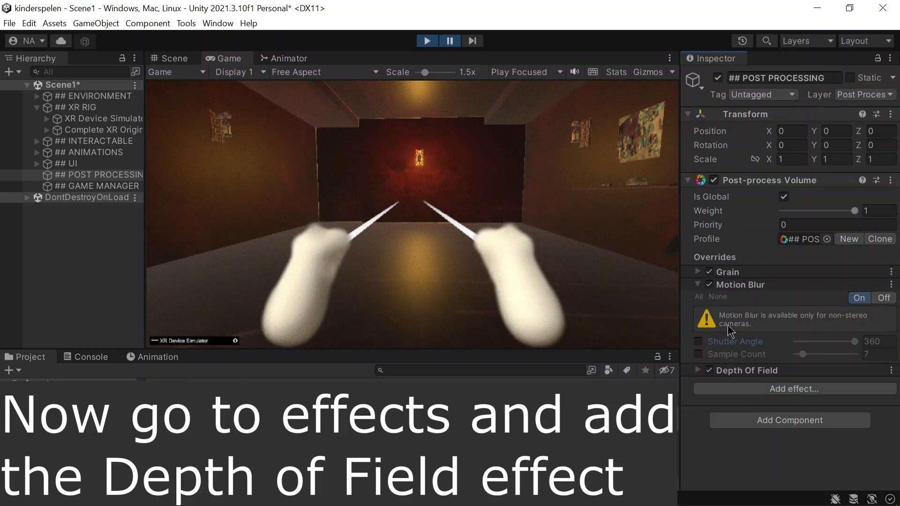
click(699, 371)
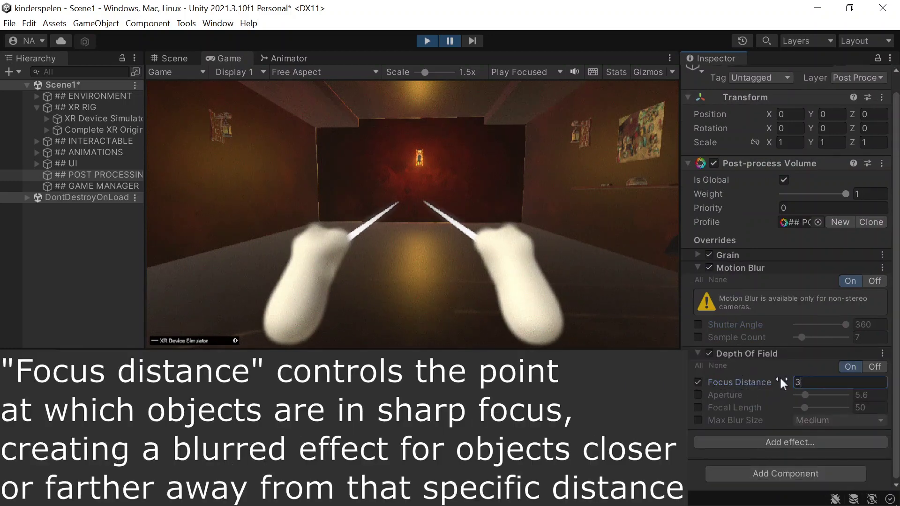
- Override all four Depth of Field settings, with Focus Distance 3 and Focal Length 59, leaving Aperture and Max Blur Size at their defaults
text(3)
click(698, 395)
click(698, 407)
click(698, 421)
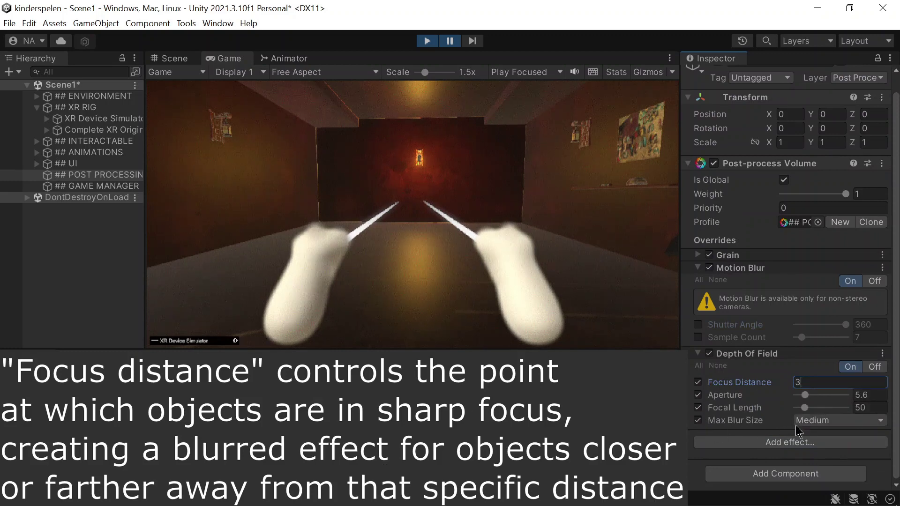
mouse_move(803, 408)
mouse_down()
mouse_move(794, 409)
mouse_move(817, 410)
mouse_move(802, 410)
mouse_up()
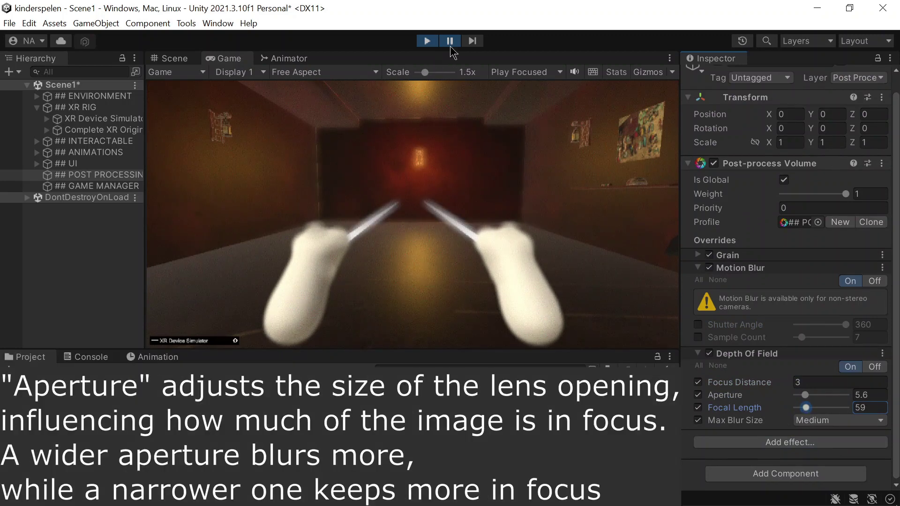
- Resume the game and move the XR rig back and forth in the corridor to examine the depth of field, pausing at the end
click(457, 90)
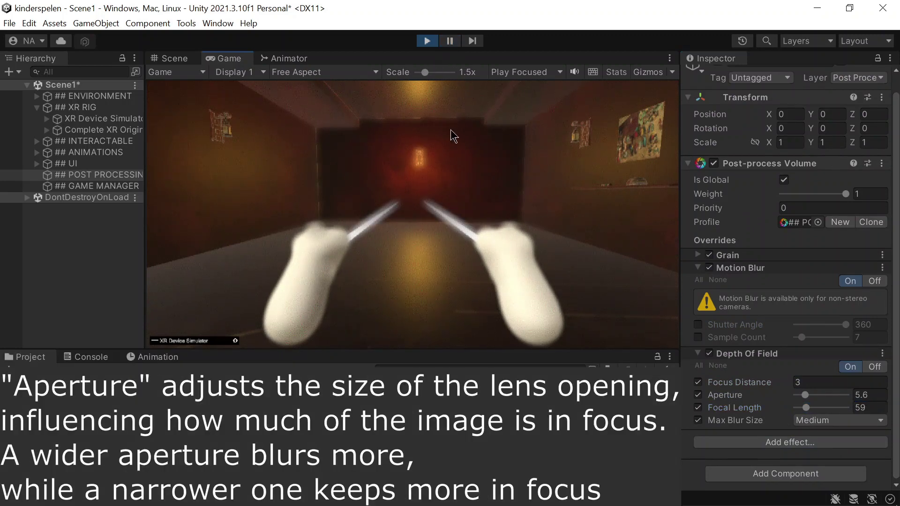
key(w)
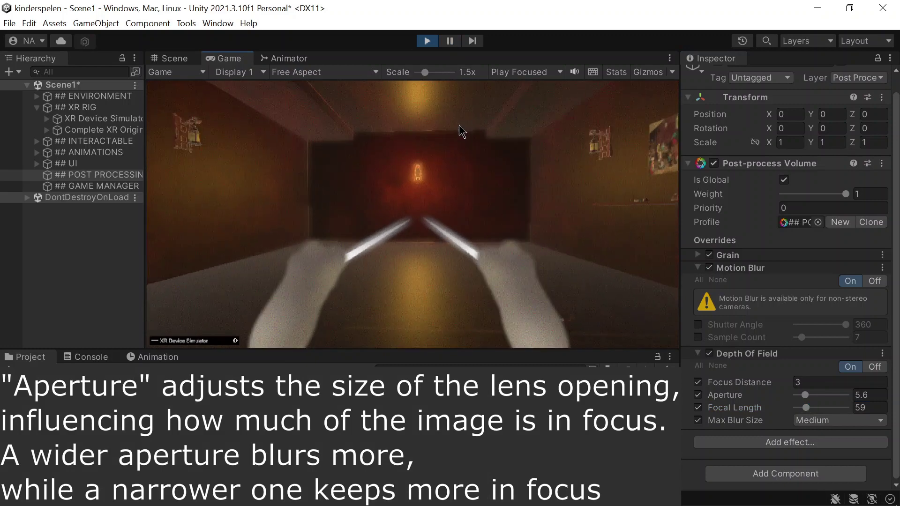
key(w)
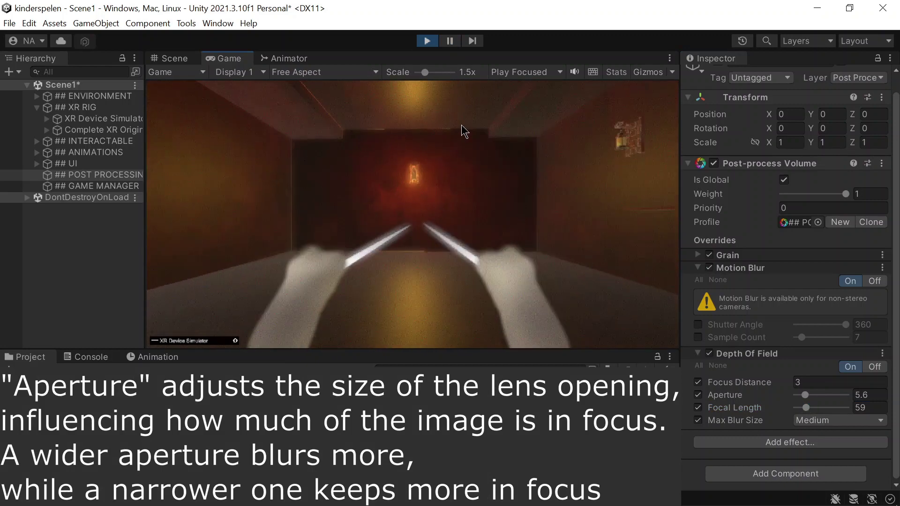
key(s)
key(w)
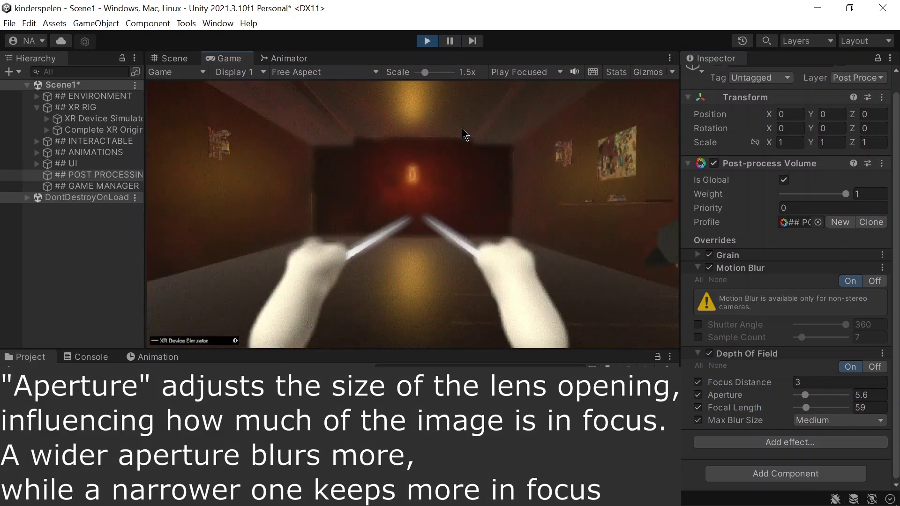
key(w)
key(s)
key(w)
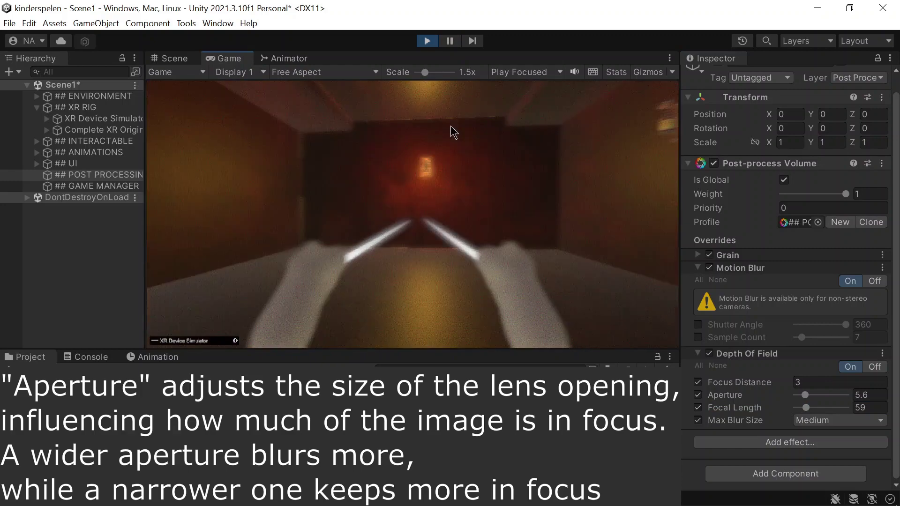
key(w)
click(450, 41)
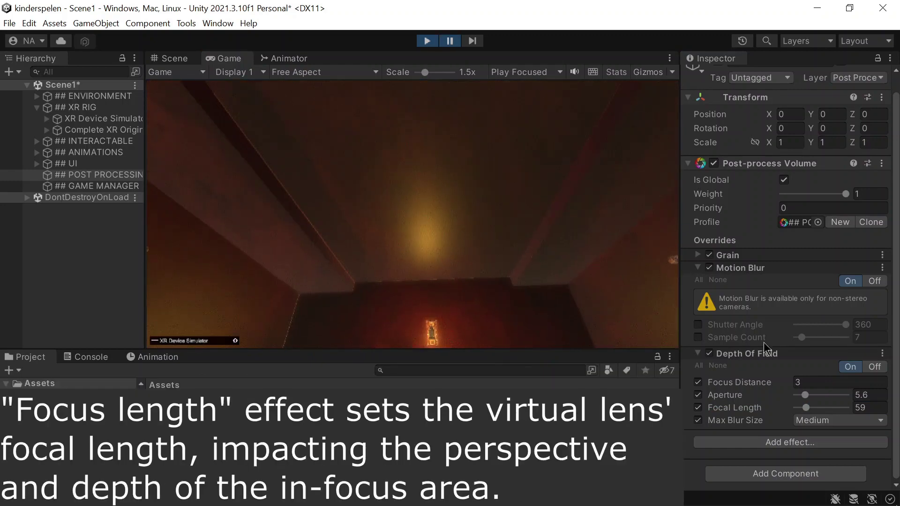
- Try the Depth of Field Aperture at 25, settle on 0.1, and set Max Blur Size to Very Large
drag(805, 395, 836, 401)
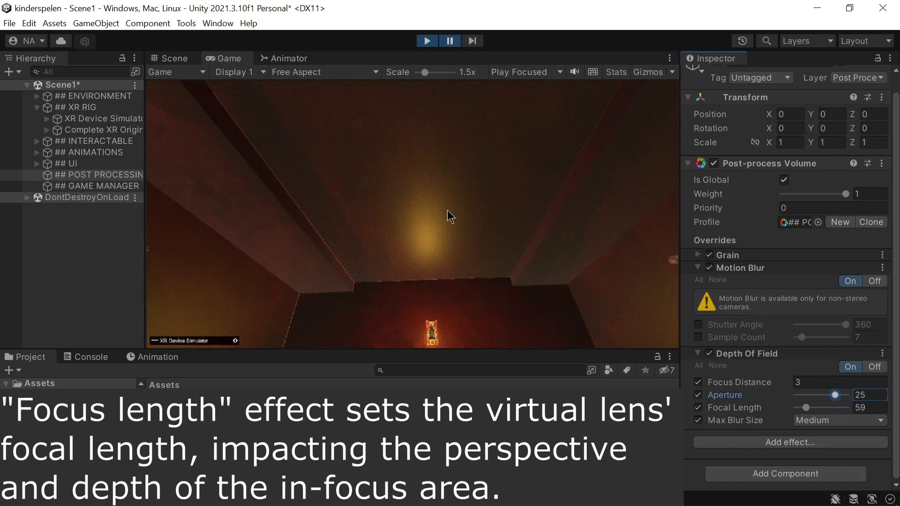
click(519, 287)
click(798, 395)
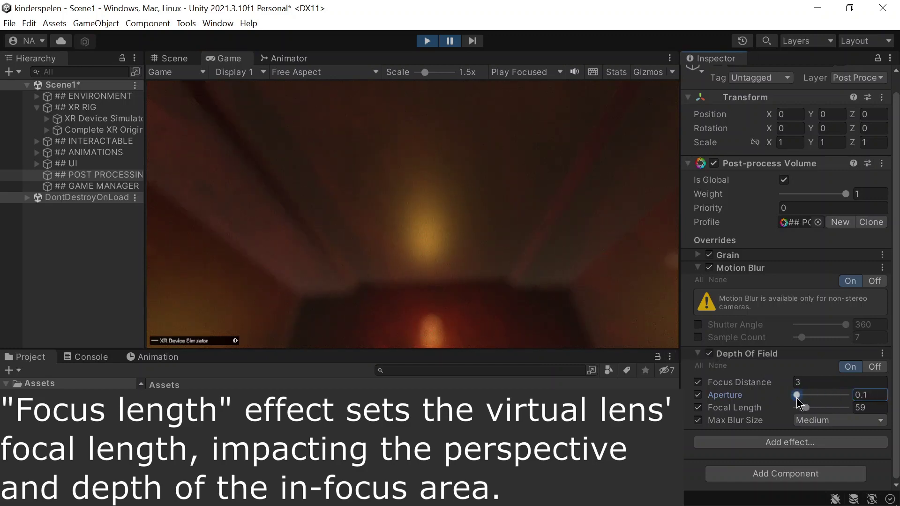
click(805, 417)
click(824, 479)
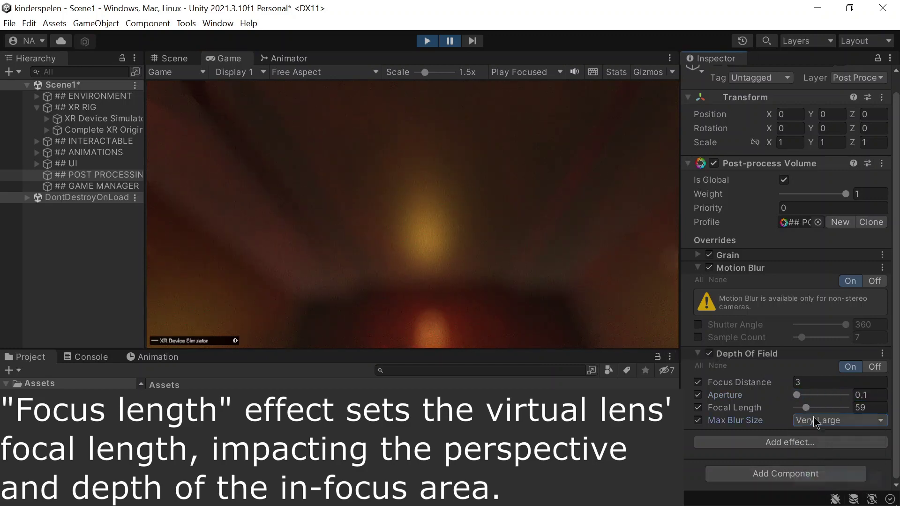
- Resume the game and move the XR rig forward and back to examine the very large depth-of-field blur
click(453, 44)
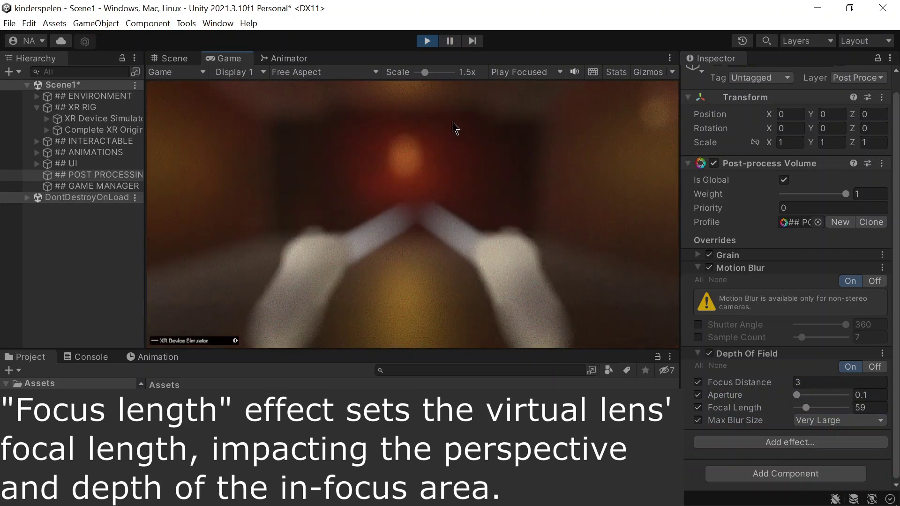
key(w)
key(s)
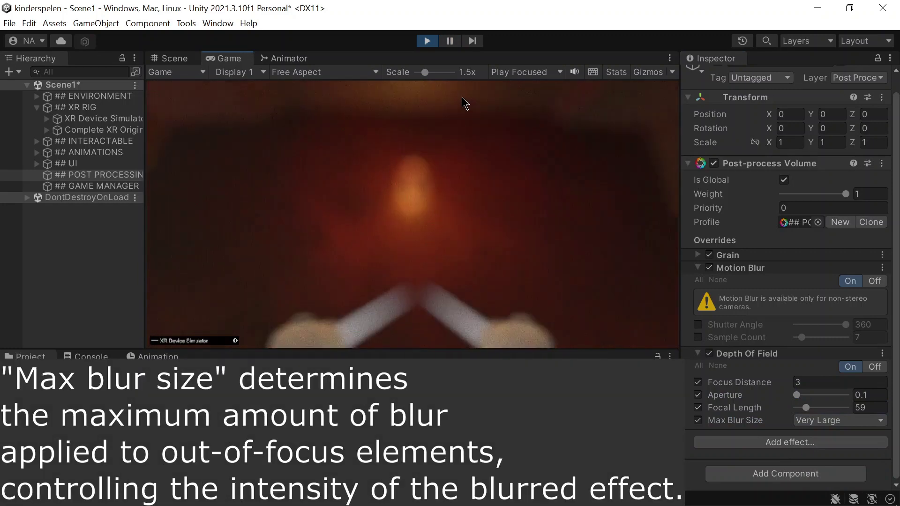
key(w)
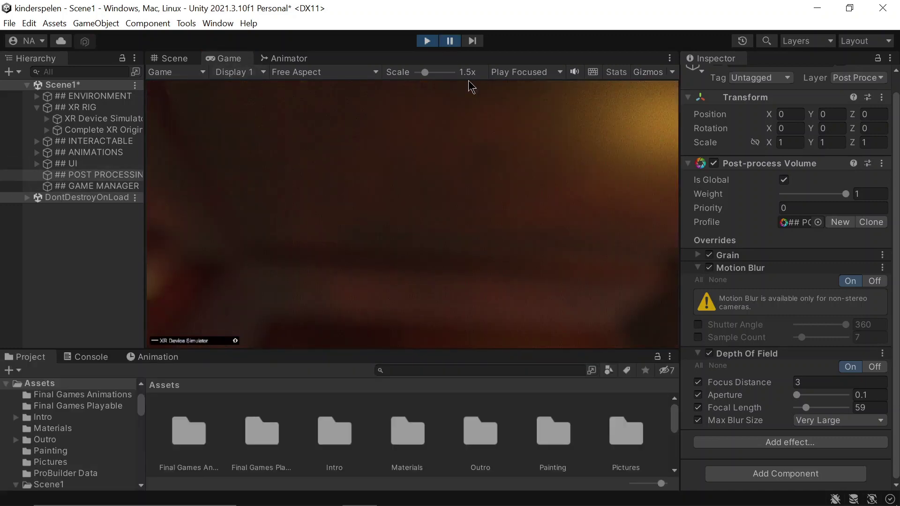
- Set the Depth of Field Focus Distance to 5, Aperture to 32, Focal Length to 42 and Max Blur Size to Medium
click(815, 384)
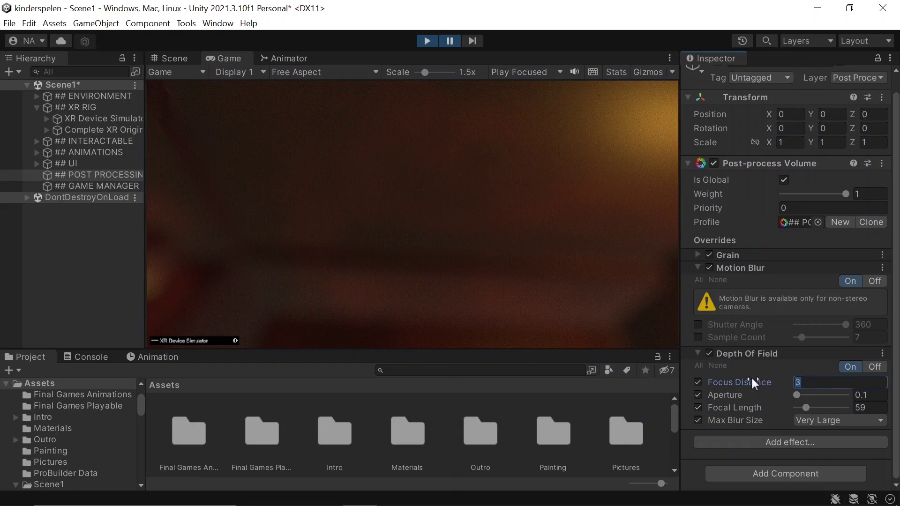
text(5)
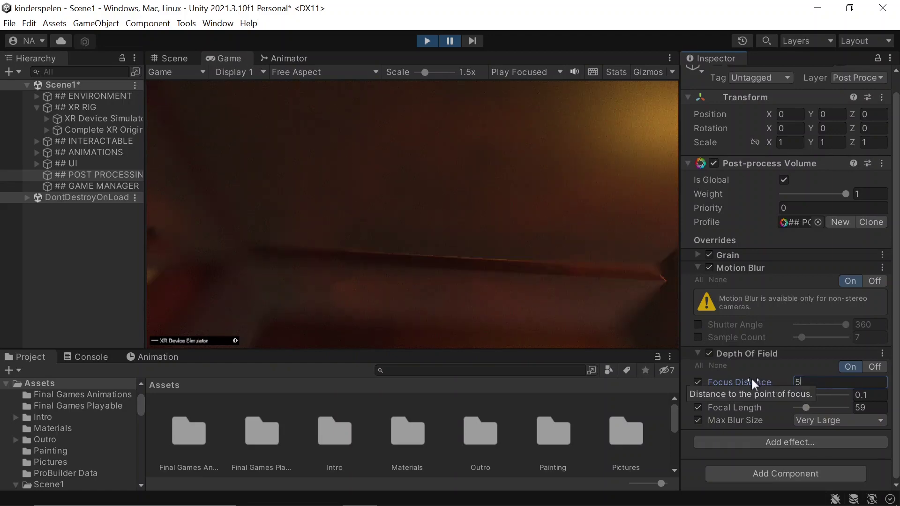
drag(807, 410, 836, 396)
click(810, 421)
click(827, 448)
click(520, 208)
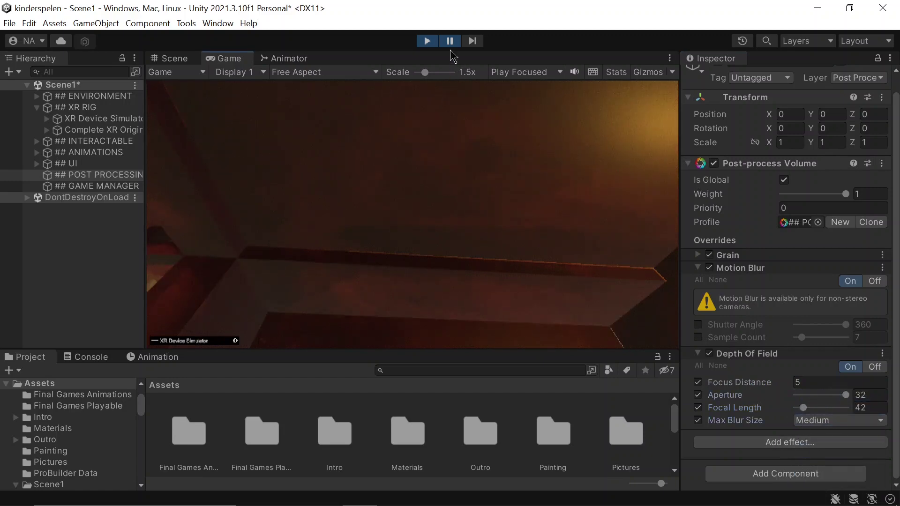
- Resume the game and move the XR rig backward out of the corridor to examine the medium depth-of-field blur
click(450, 41)
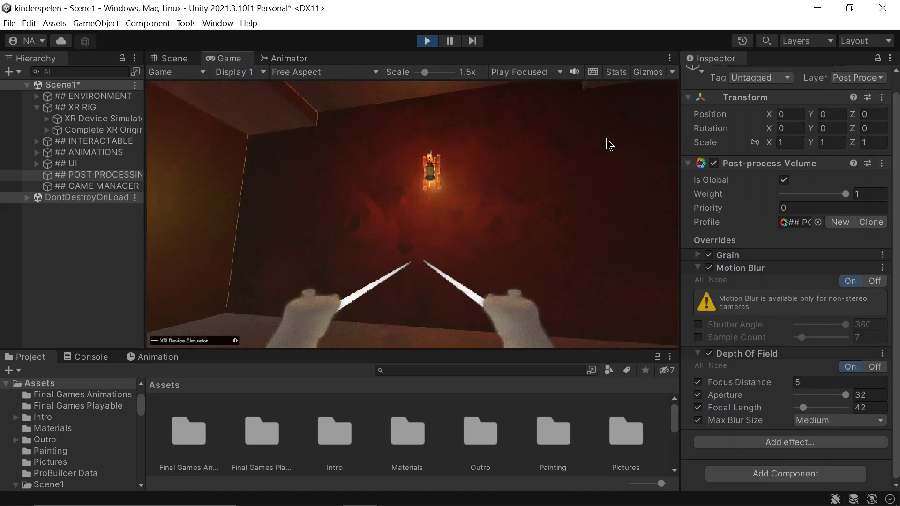
key(s)
key(s)
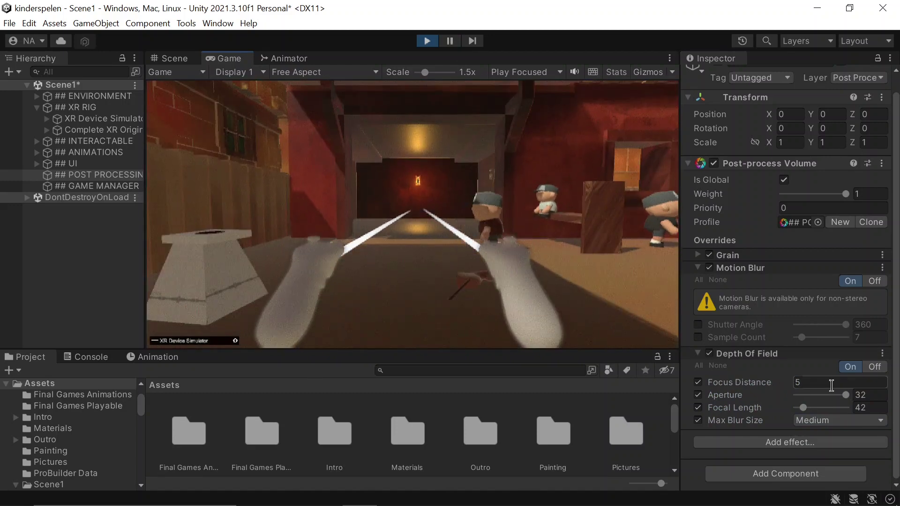
- Try the Aperture at 1.4, return it to 32 and disable its override, and set the Focus Distance to 2
drag(845, 394, 802, 398)
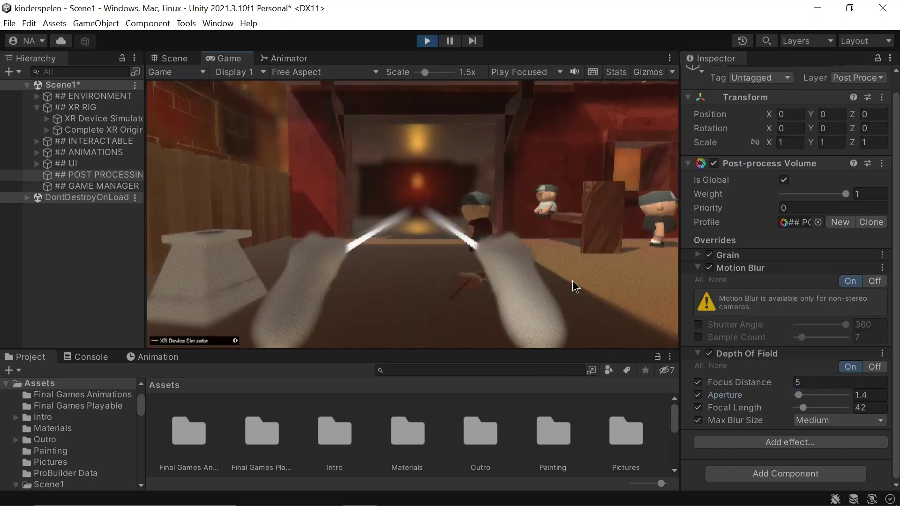
drag(799, 396, 856, 400)
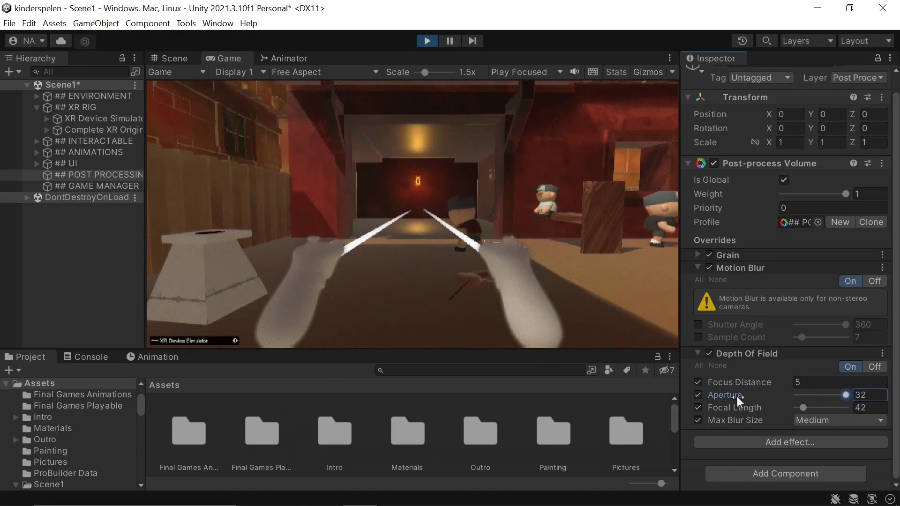
click(698, 395)
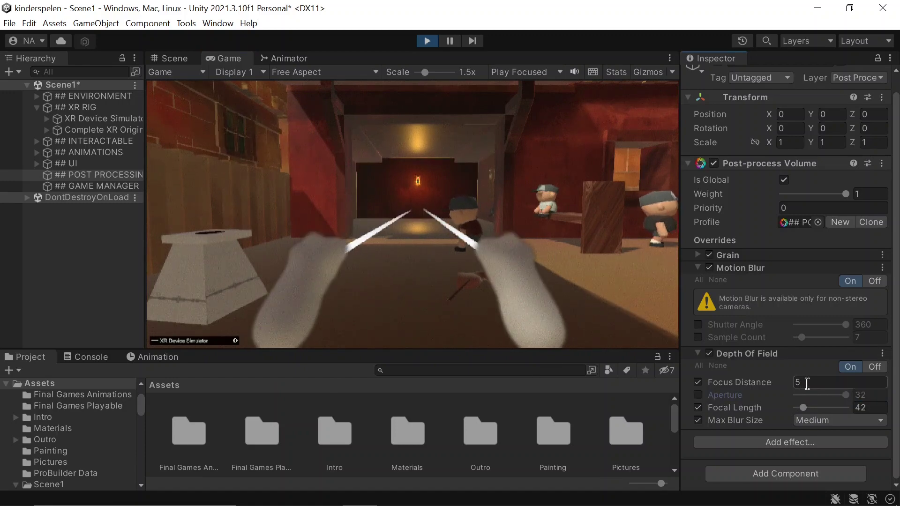
drag(807, 383, 794, 384)
text(2)
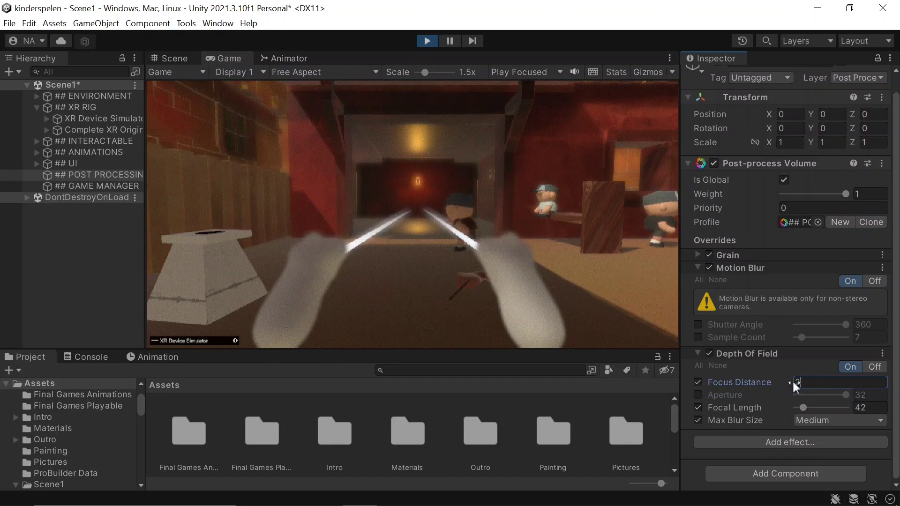
- Move the XR rig back and then forward into the corridor to examine the new focus distance, and pause the game
click(450, 147)
key(s)
key(w)
key(w)
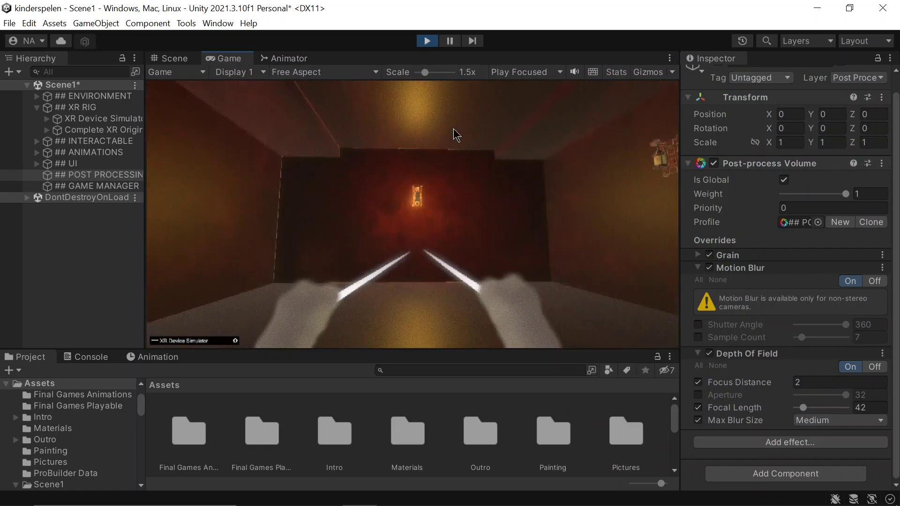
click(450, 41)
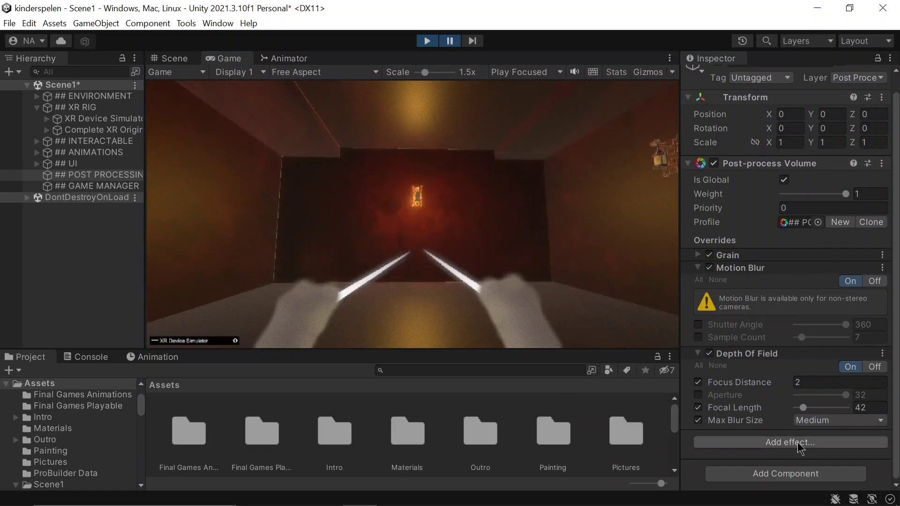
- Collapse the Depth of Field and Motion Blur settings and add a Vignette effect to the post-process volume
click(698, 354)
click(700, 285)
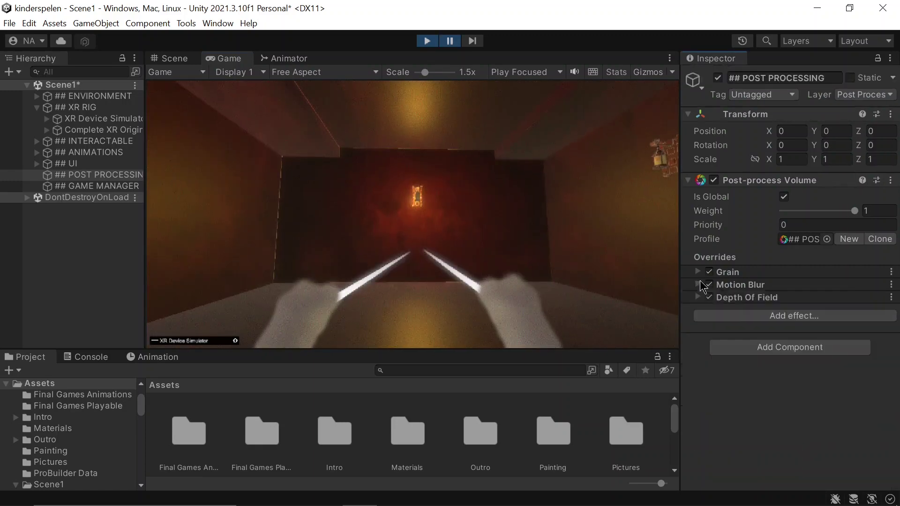
click(775, 321)
mouse_move(798, 328)
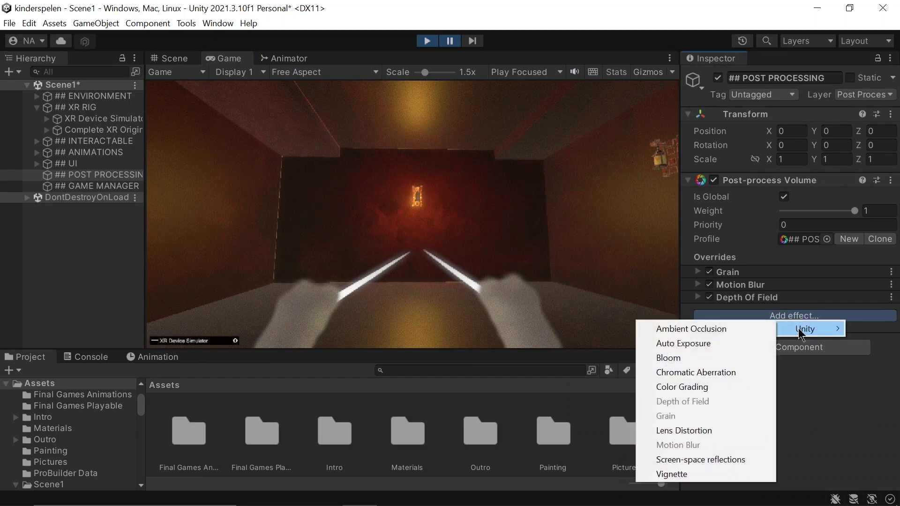
click(722, 472)
scroll(792, 360, down, 1)
- Enable the overrides for all Vignette settings, from Mode, Color and Center through Intensity, Smoothness, Roundness and Rounded
click(698, 330)
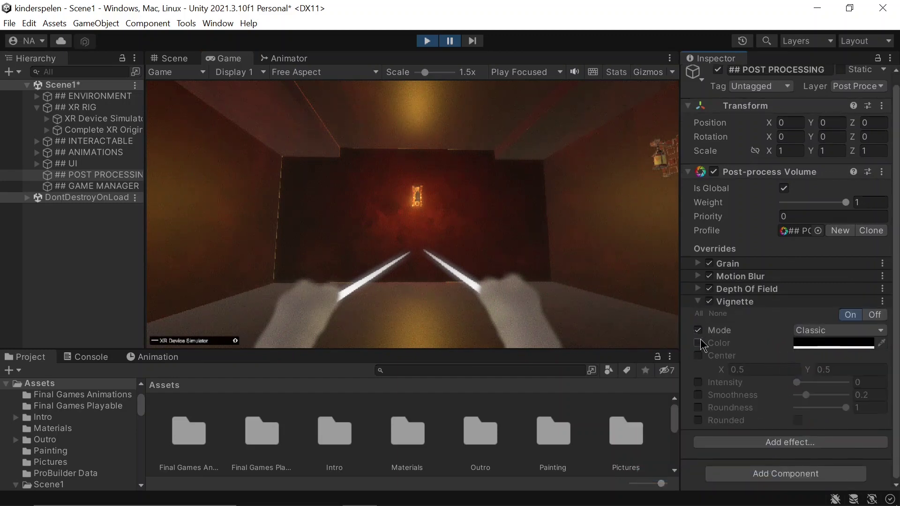
click(698, 356)
click(698, 382)
click(697, 395)
click(698, 408)
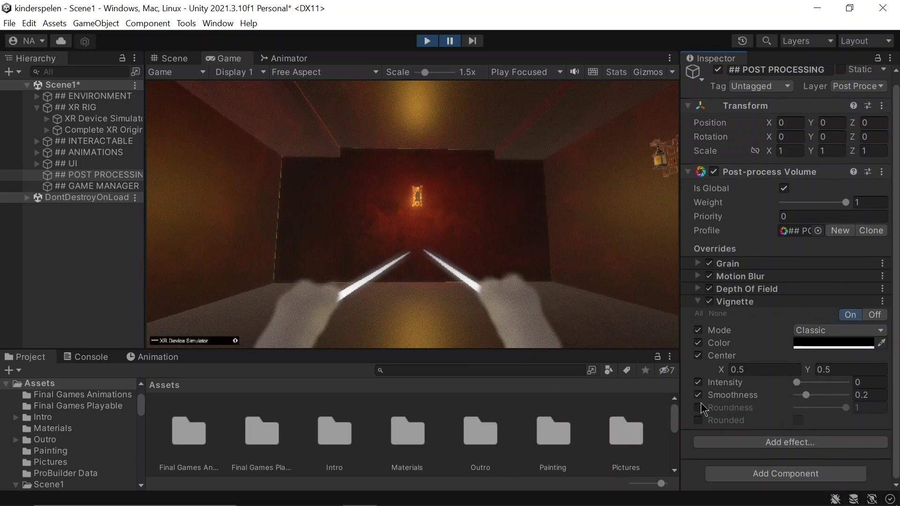
click(698, 421)
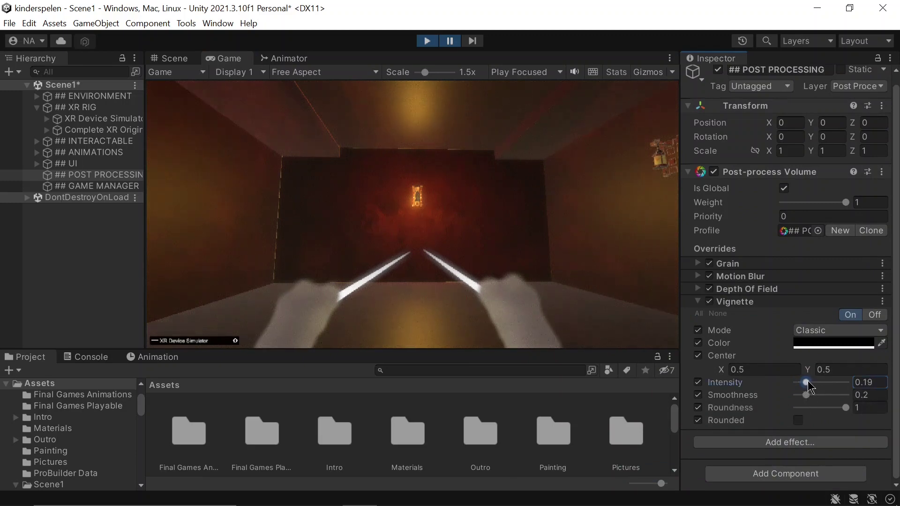
- Keep the Vignette mode Classic, enable Rounded, and set Intensity to 0.34, Smoothness to 1 and Roundness to 0
drag(808, 383, 881, 420)
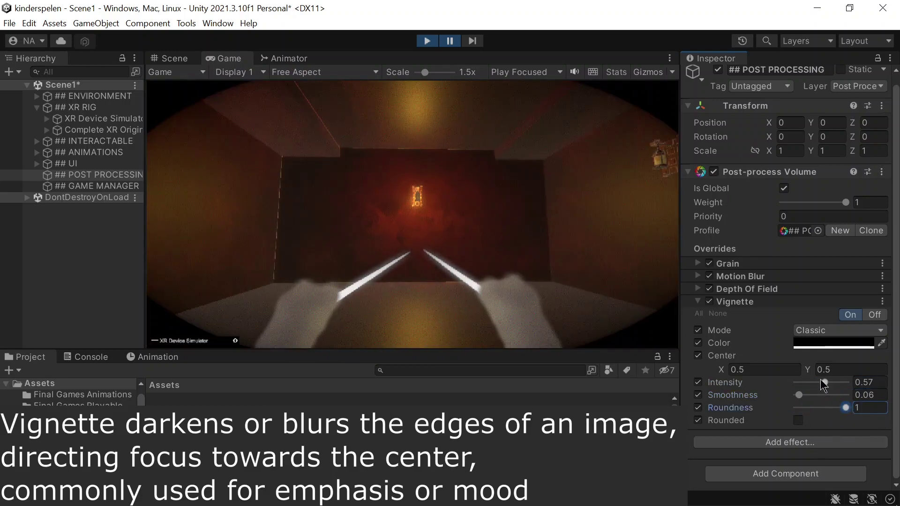
click(839, 330)
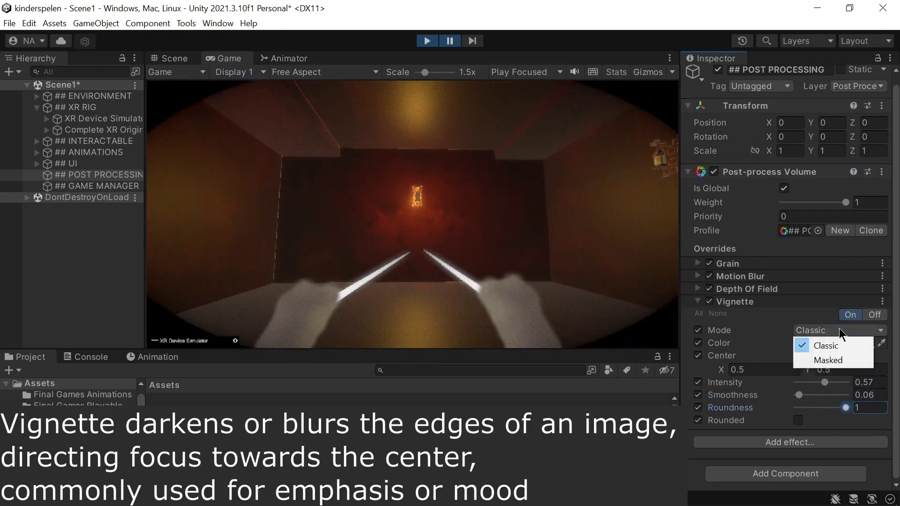
click(821, 347)
mouse_move(824, 383)
mouse_down()
mouse_move(805, 382)
mouse_move(813, 382)
mouse_up()
click(798, 420)
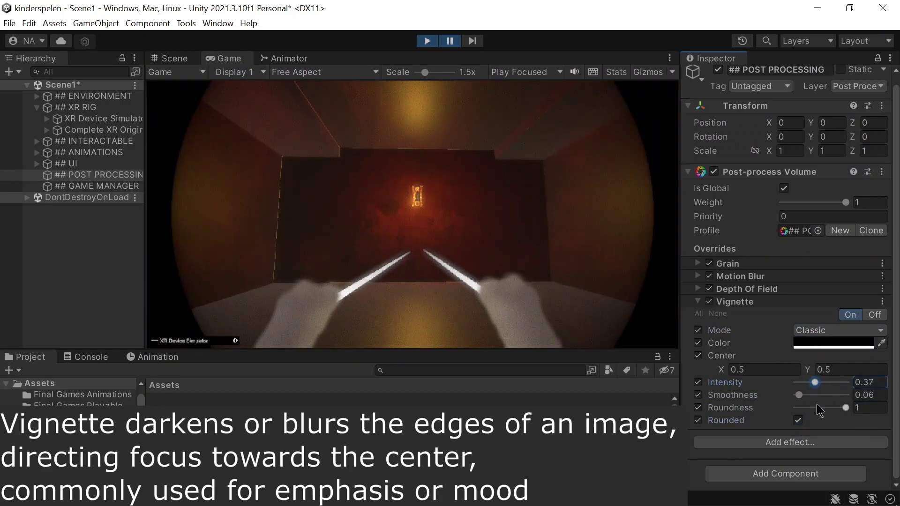
drag(845, 408, 814, 384)
click(816, 382)
- Resume the game, look around the scene to examine the vignette, and pause in front of the barrels
click(594, 282)
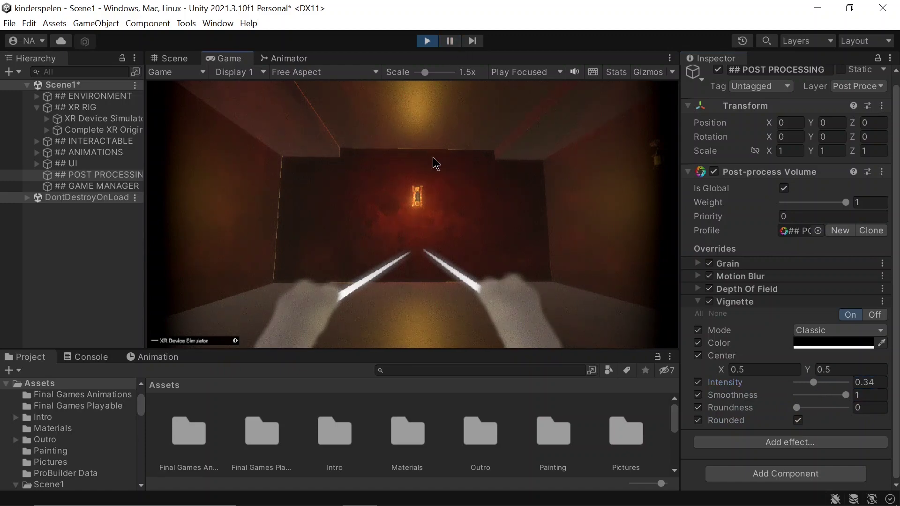
mouse_move(471, 168)
right_down()
mouse_move(563, 172)
mouse_move(373, 181)
mouse_move(508, 190)
mouse_move(474, 193)
mouse_move(473, 160)
mouse_move(473, 190)
mouse_move(575, 195)
mouse_move(640, 186)
mouse_move(642, 162)
mouse_move(766, 204)
mouse_move(652, 161)
right_up()
click(451, 41)
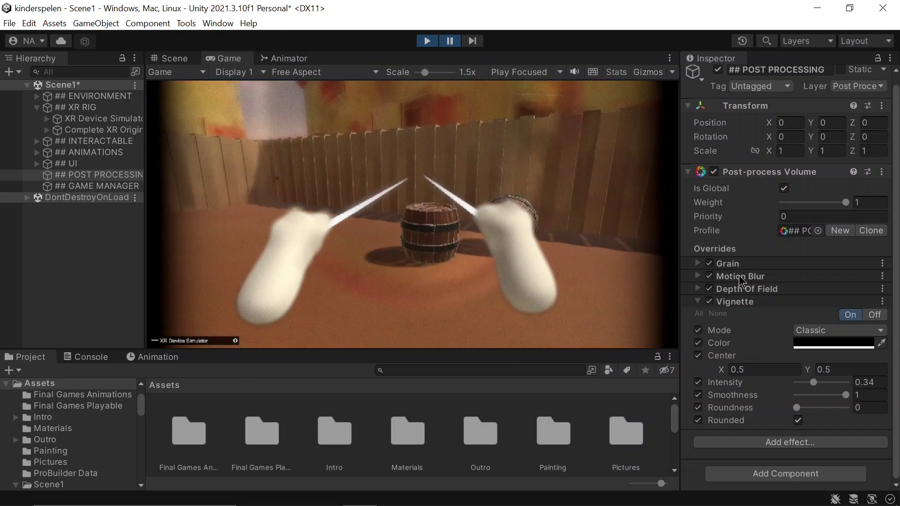
- Collapse the Vignette settings, expand Depth of Field, and set its Focus Distance to 0.64
click(698, 301)
click(697, 299)
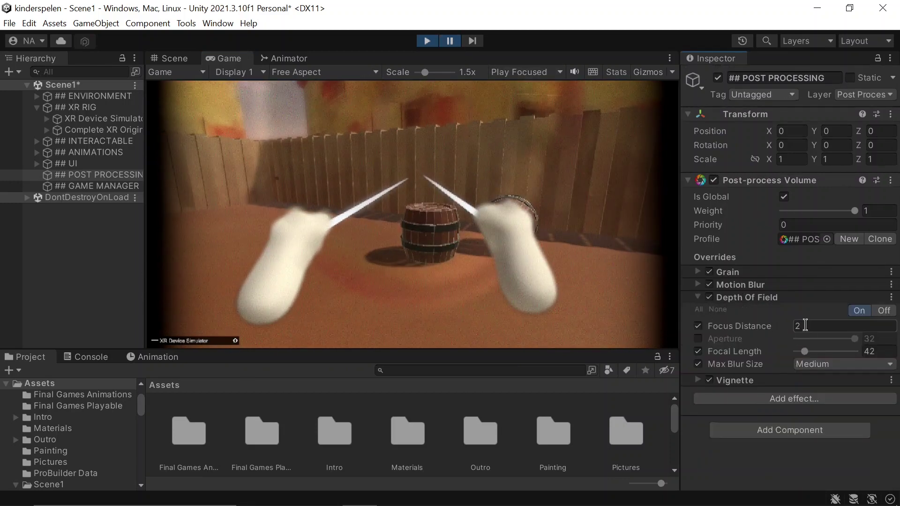
drag(793, 326, 764, 328)
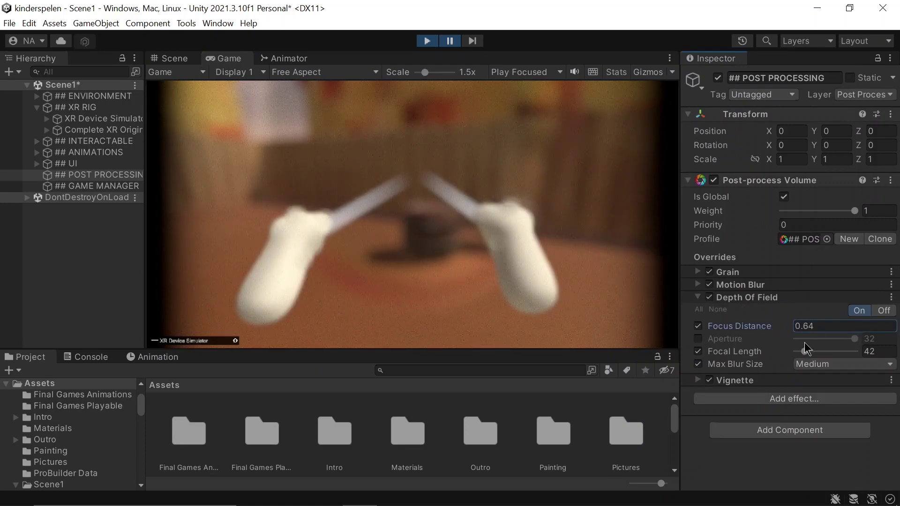
- Resume the game and move the XR rig past the barrels toward the red fence to examine the close-range focus
click(452, 43)
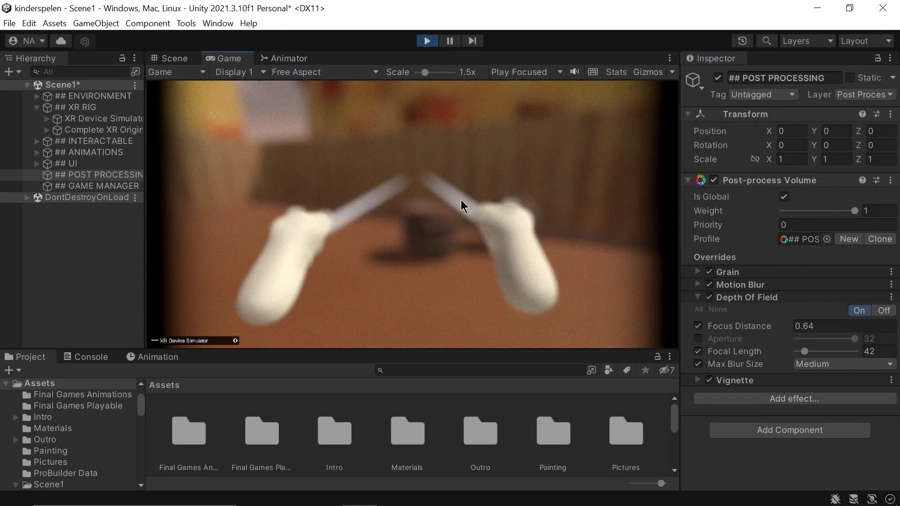
key(w)
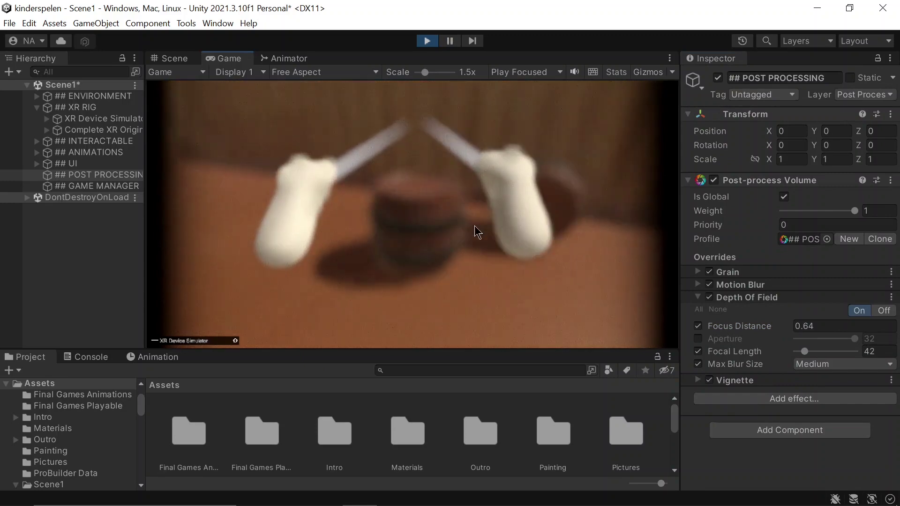
mouse_move(477, 248)
right_down()
mouse_move(486, 302)
mouse_move(483, 215)
mouse_move(483, 276)
mouse_move(468, 259)
right_up()
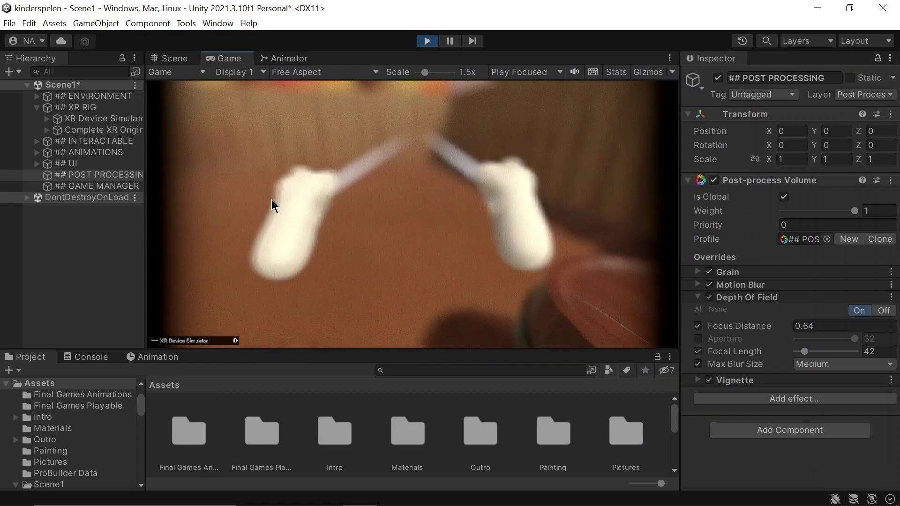
key(w)
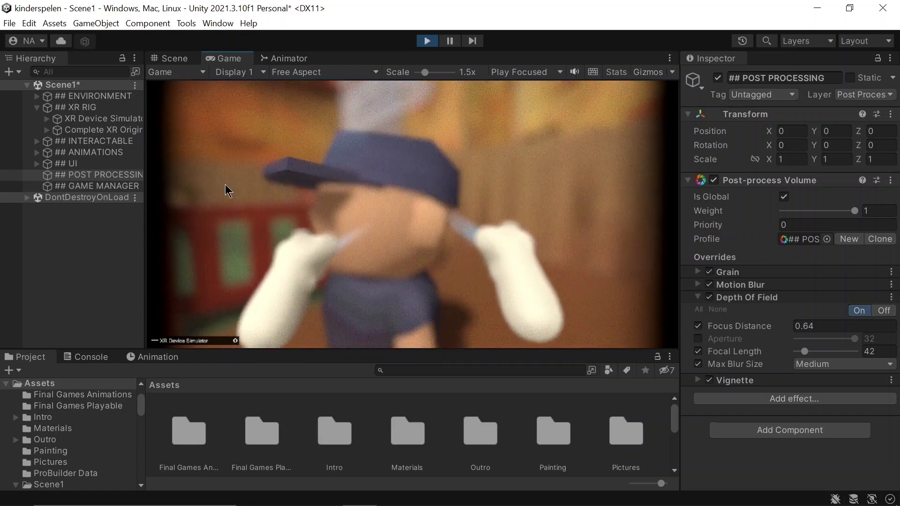
key(w)
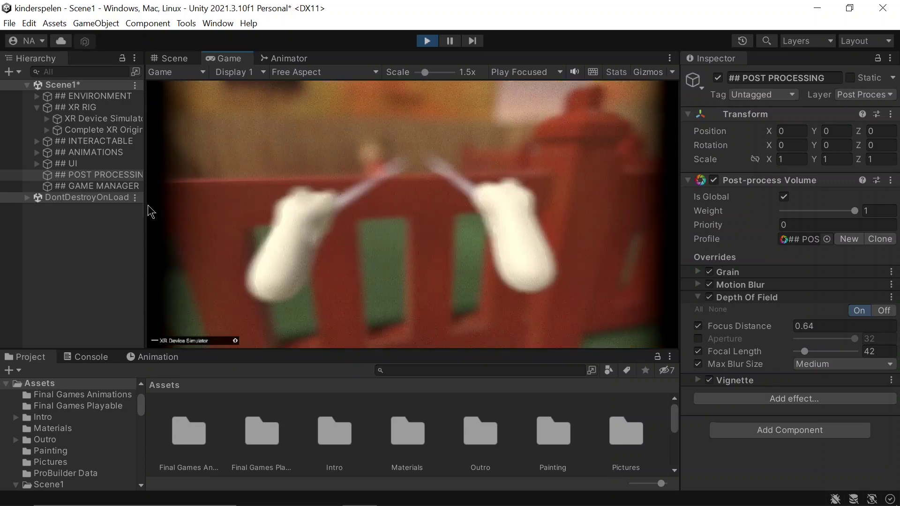